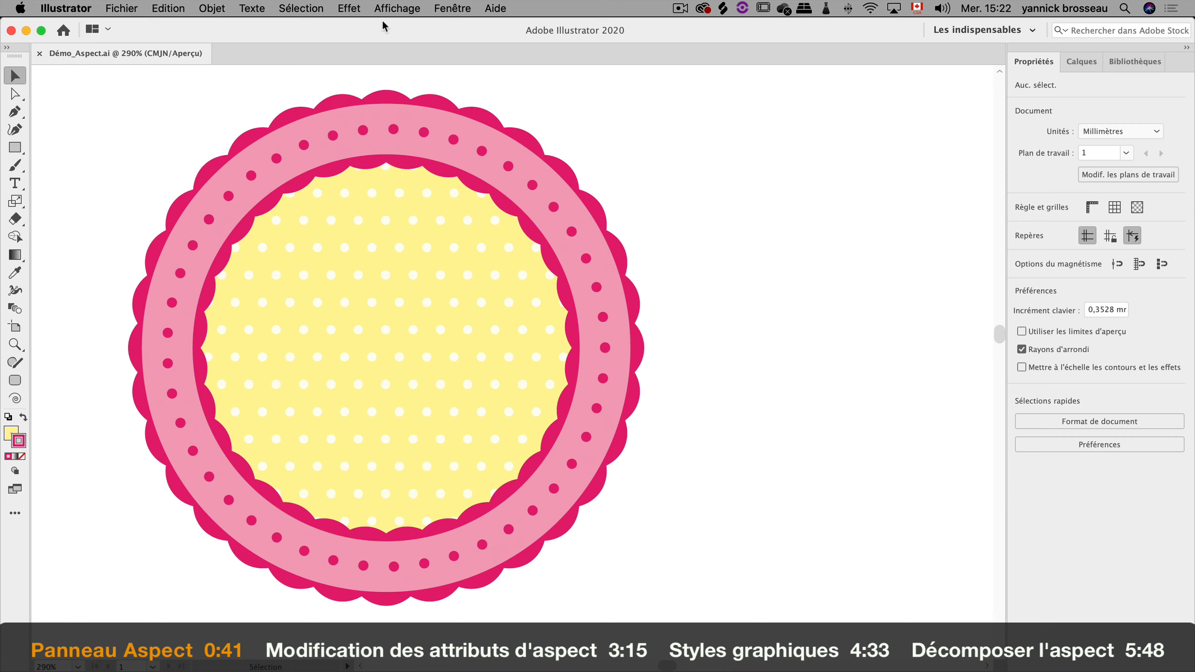
- Display the artwork as outlines only (Tracés), and restore the normal preview display
click(397, 8)
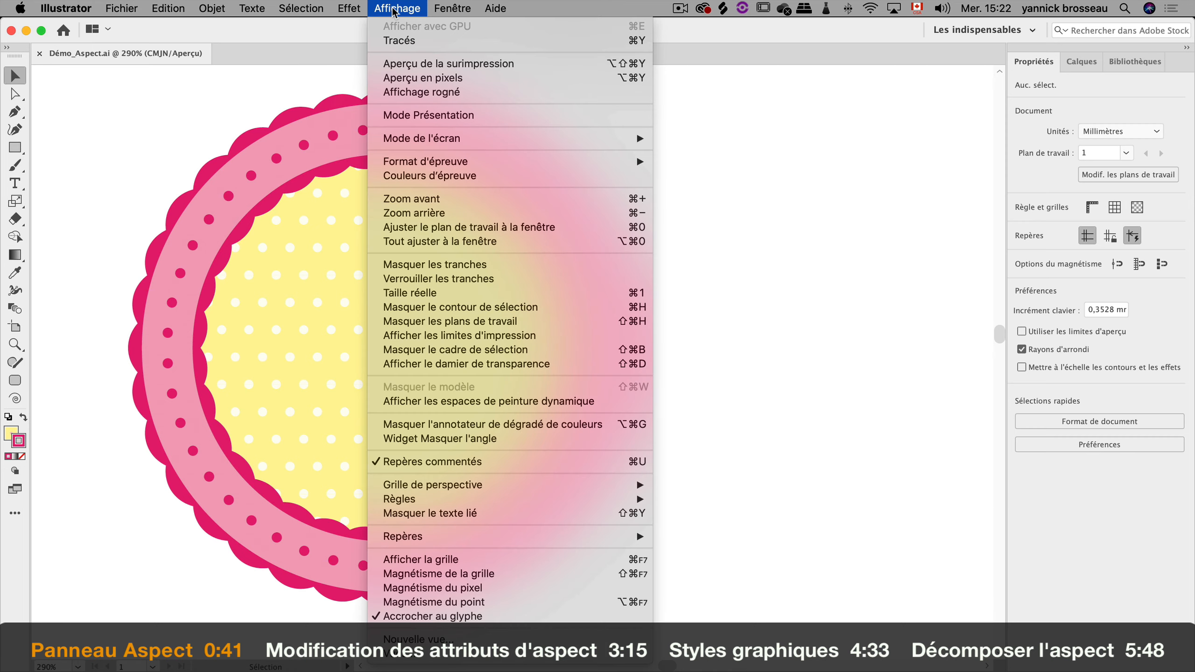
click(483, 41)
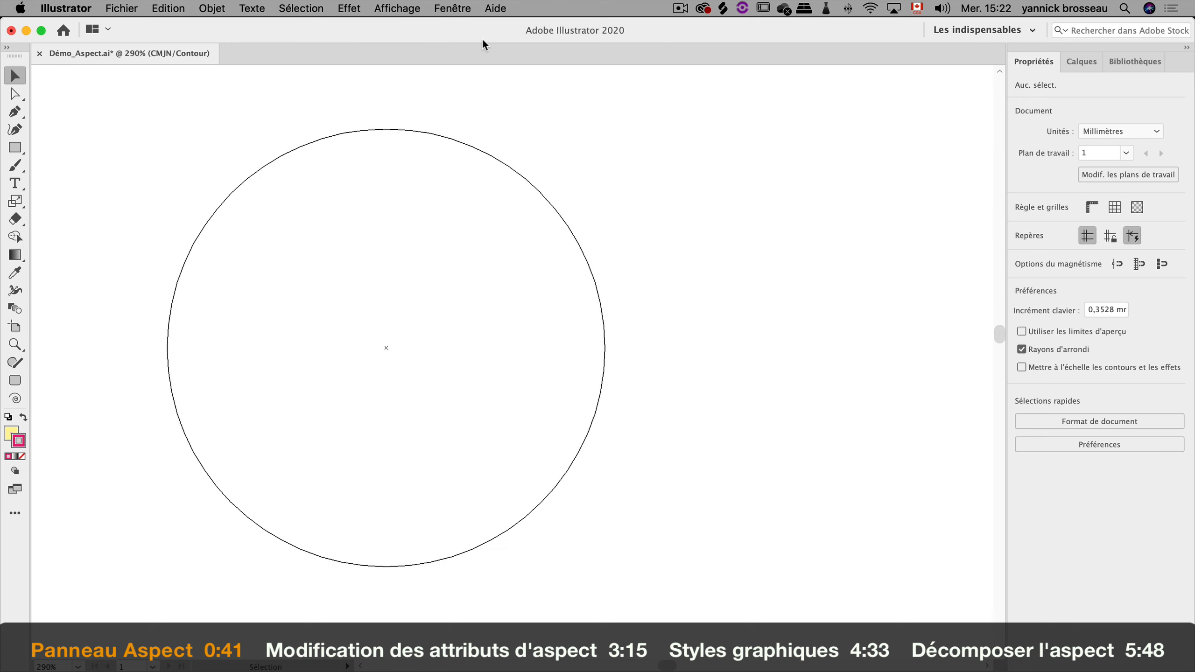
click(396, 8)
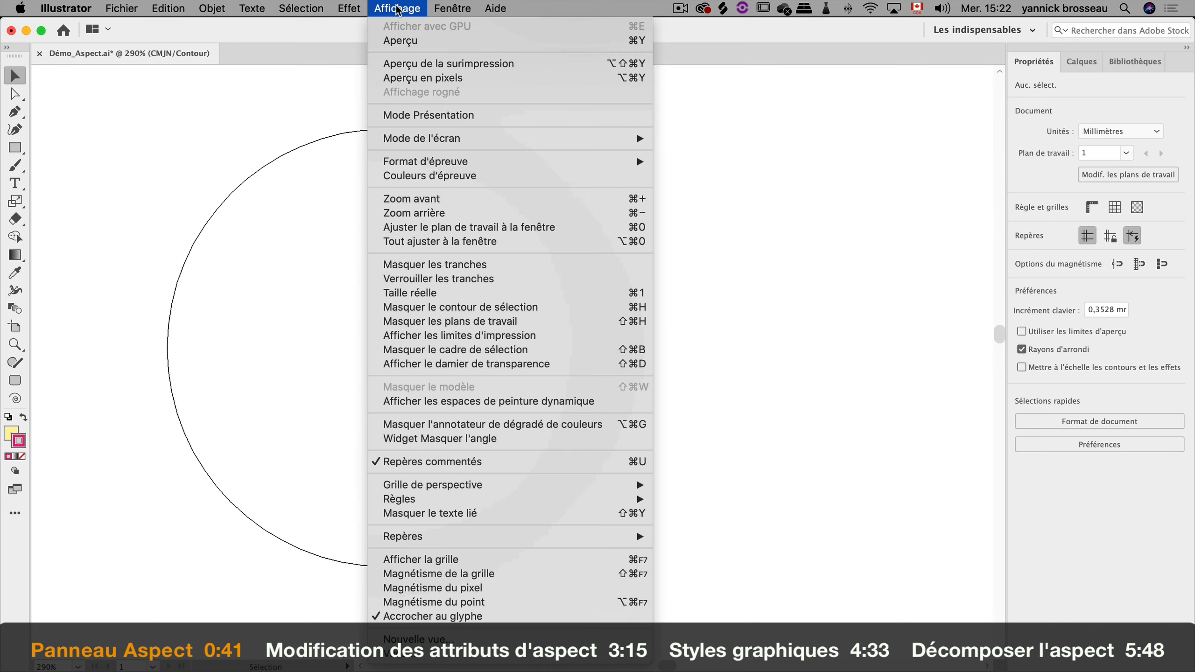
click(471, 43)
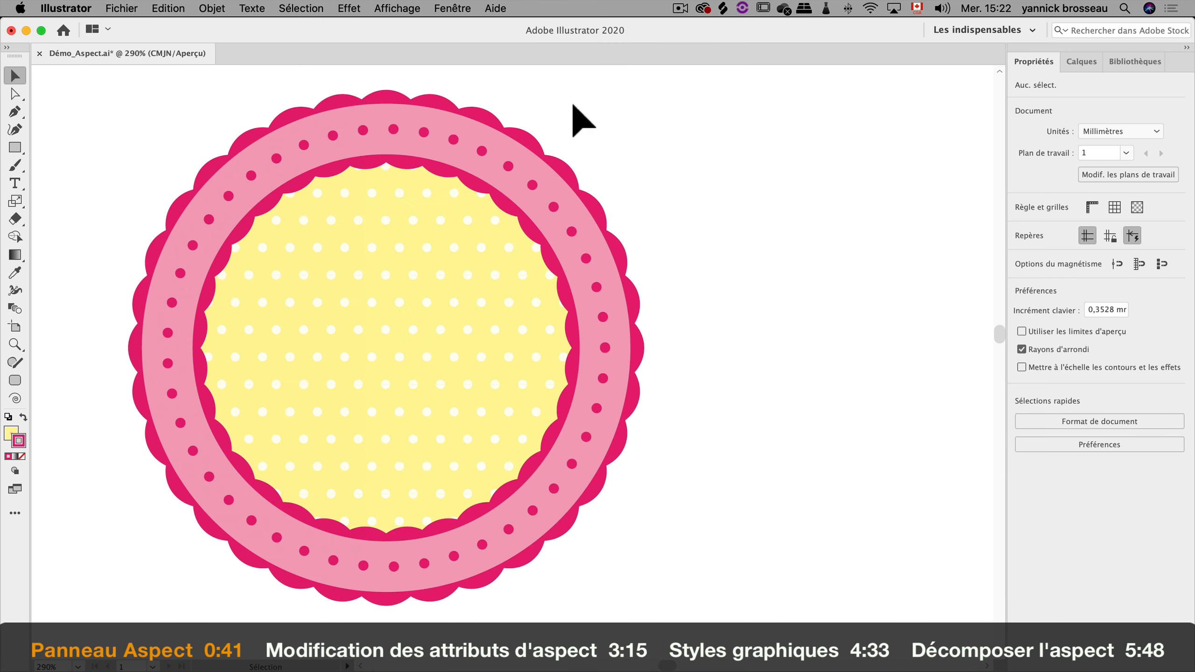
- Select the decorated circle, open the Aspect panel beside it and enlarge the panel enough to list all attributes
click(527, 183)
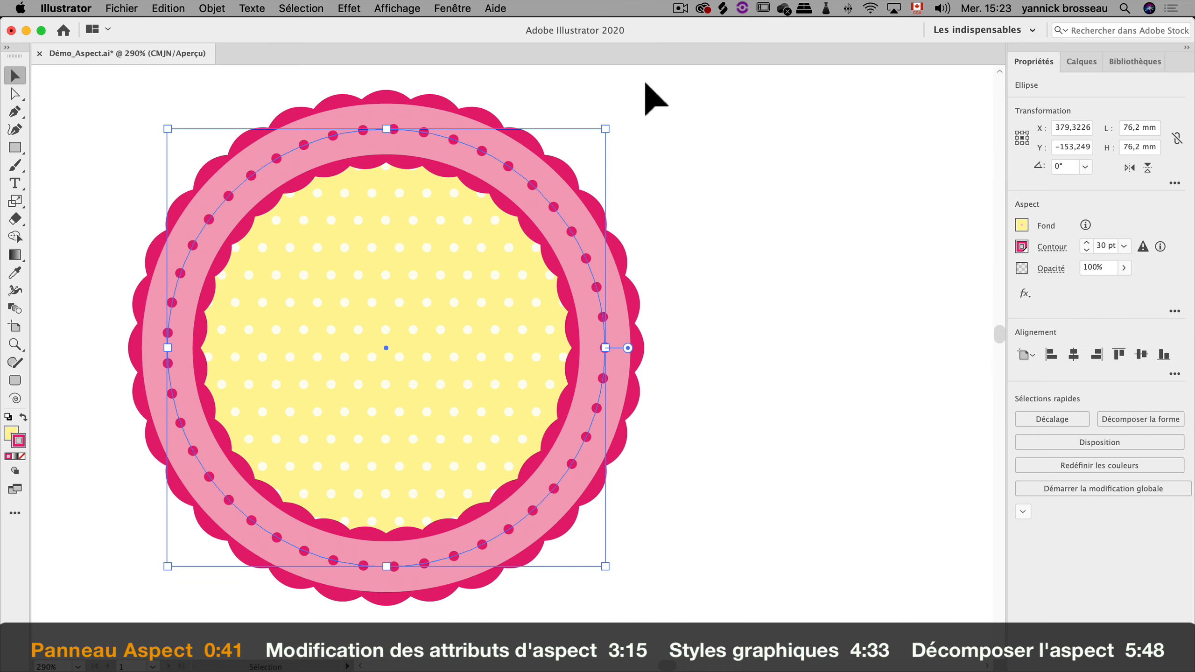
click(452, 8)
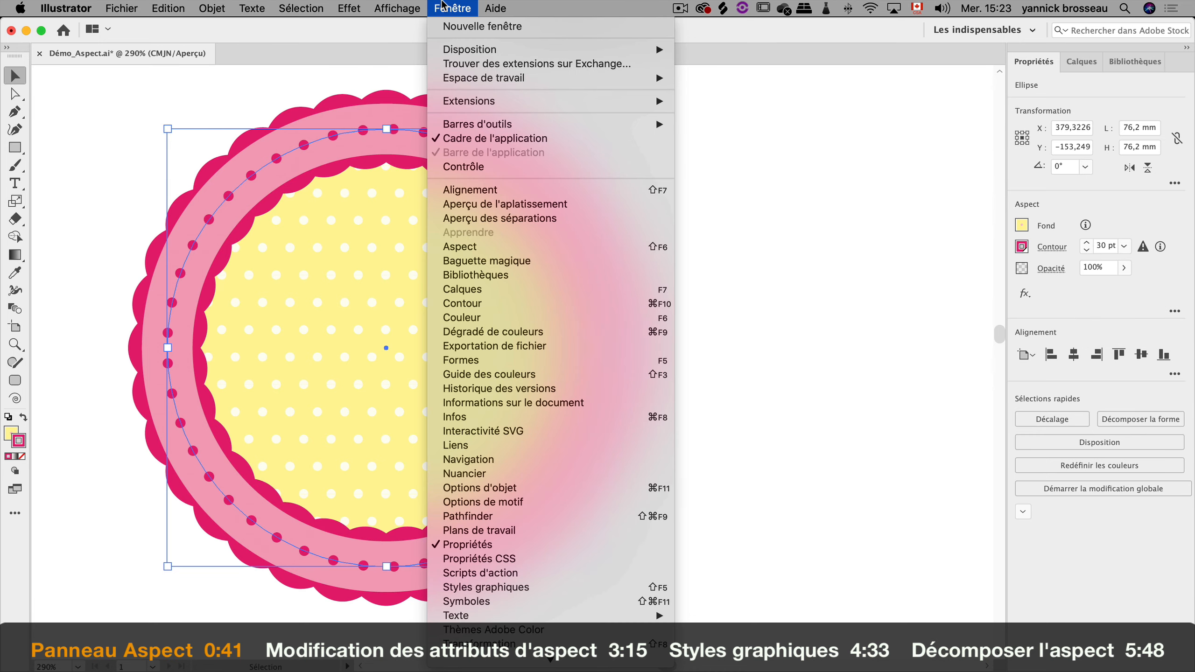
click(579, 247)
drag(720, 259, 758, 128)
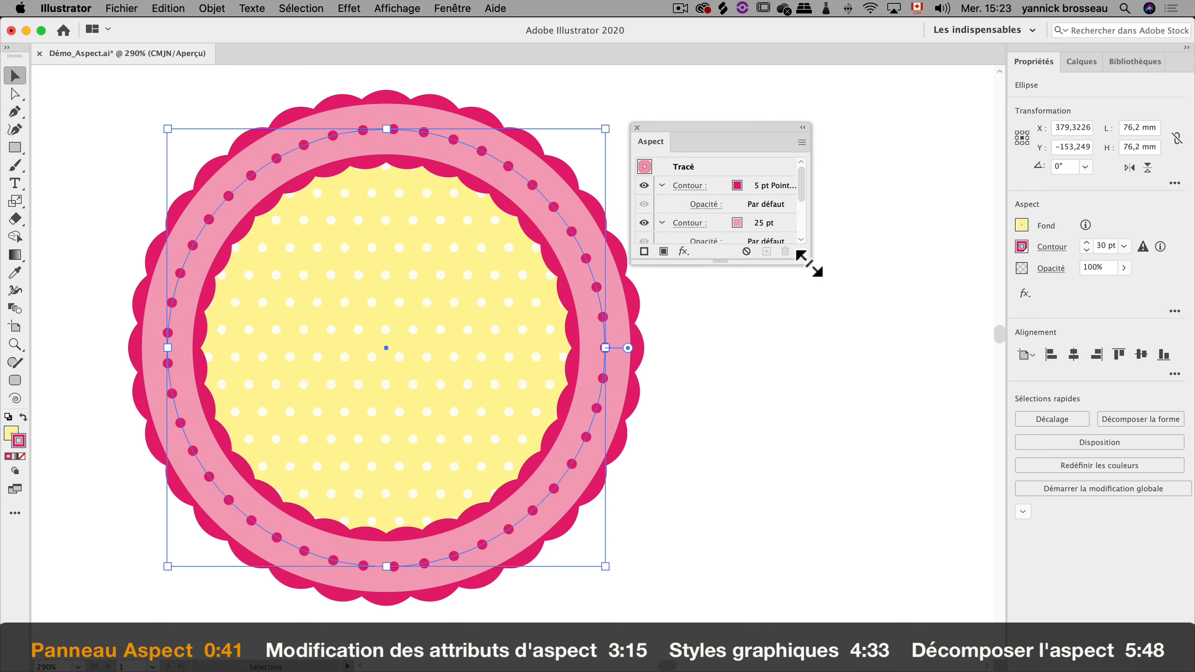
drag(805, 259, 914, 389)
drag(737, 147, 754, 125)
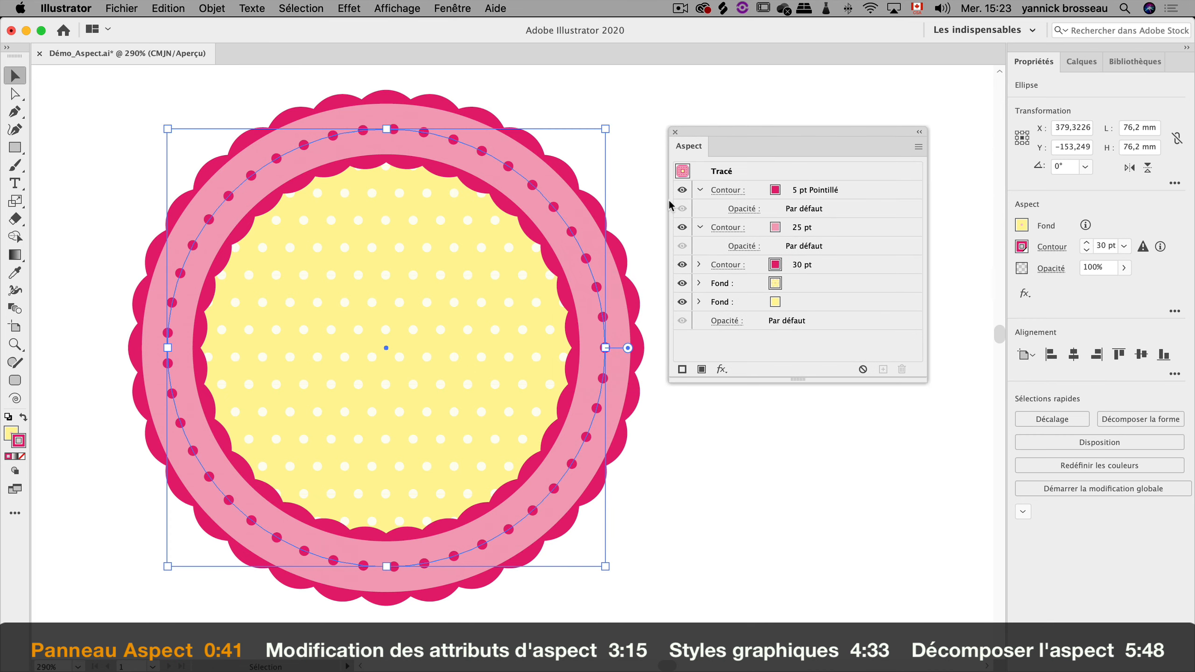
- Toggle the visibility of the circle's strokes and its upper fill one at a time to see what each contributes
click(688, 189)
click(682, 227)
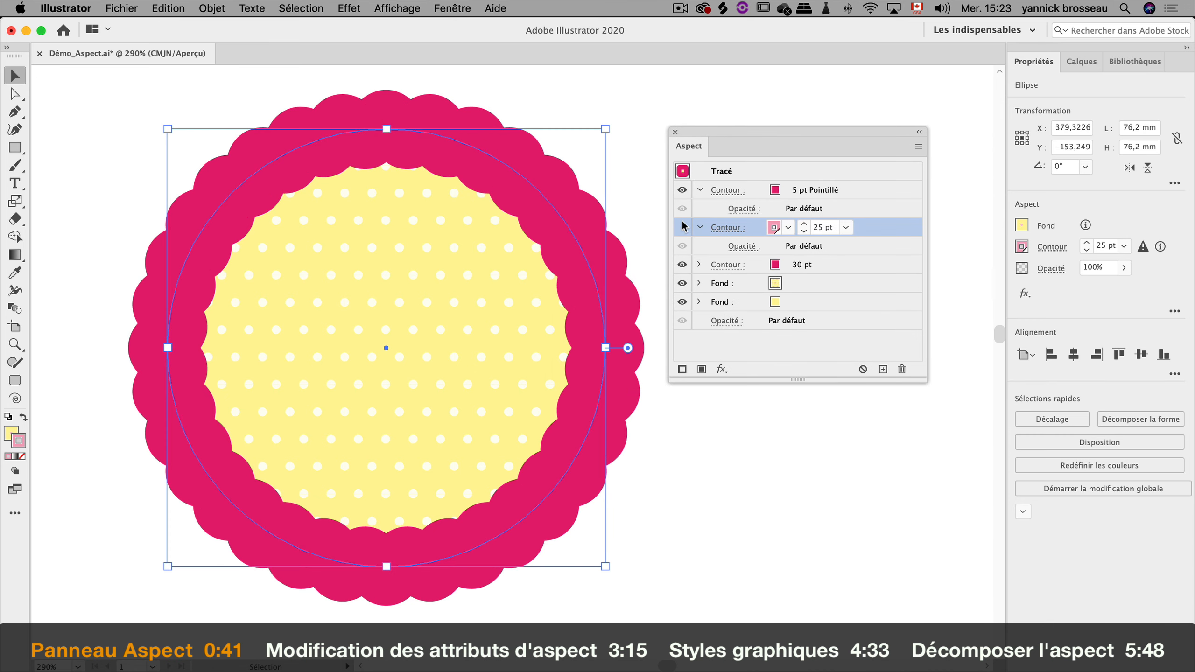
click(681, 227)
click(681, 265)
click(681, 264)
click(681, 283)
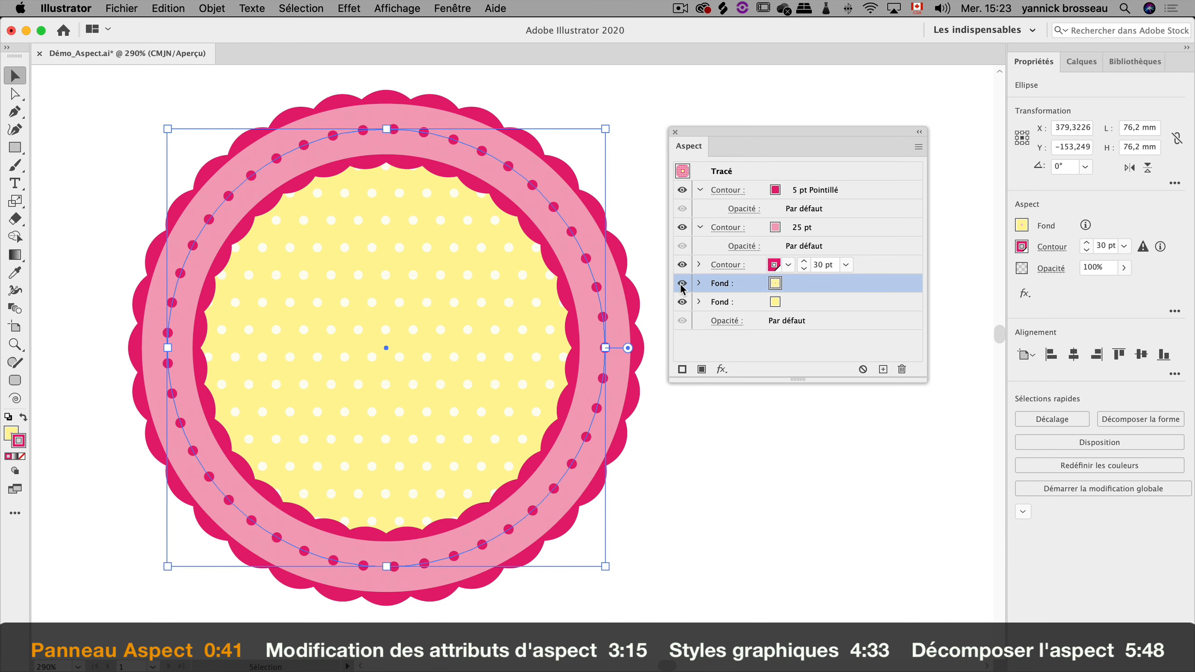
click(681, 283)
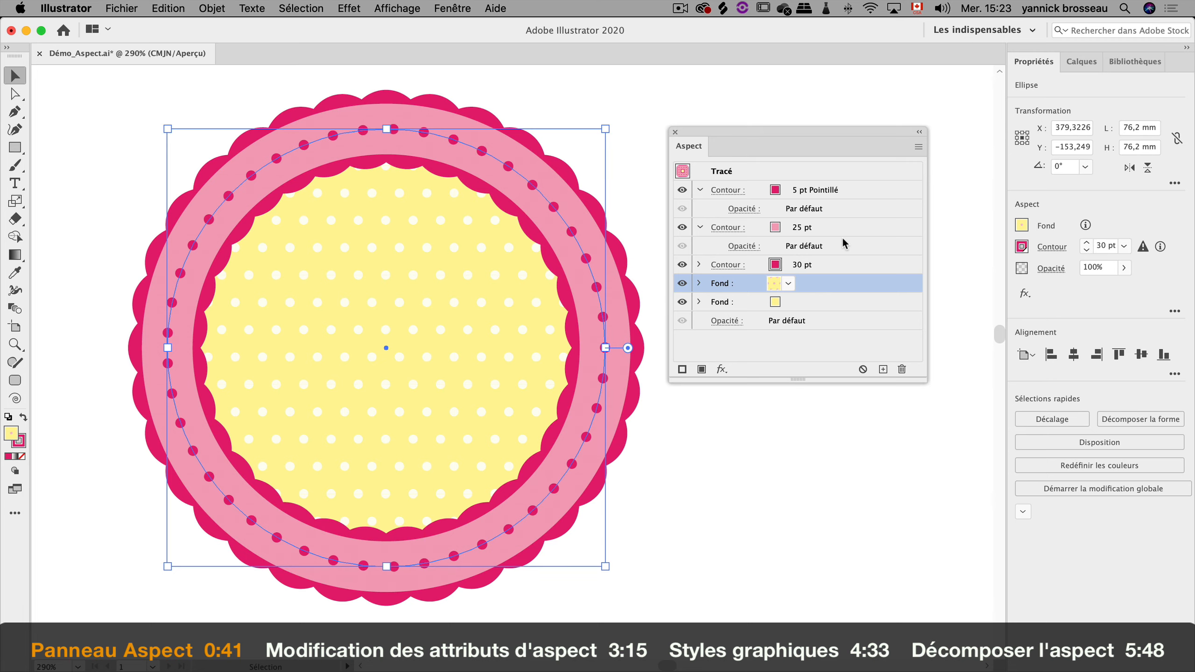
- Try to move the 30 pt stroke below the circle's upper fill in the attribute stack
click(845, 265)
mouse_move(865, 265)
mouse_down()
mouse_move(880, 227)
mouse_move(873, 183)
mouse_move(873, 283)
mouse_move(854, 287)
mouse_up()
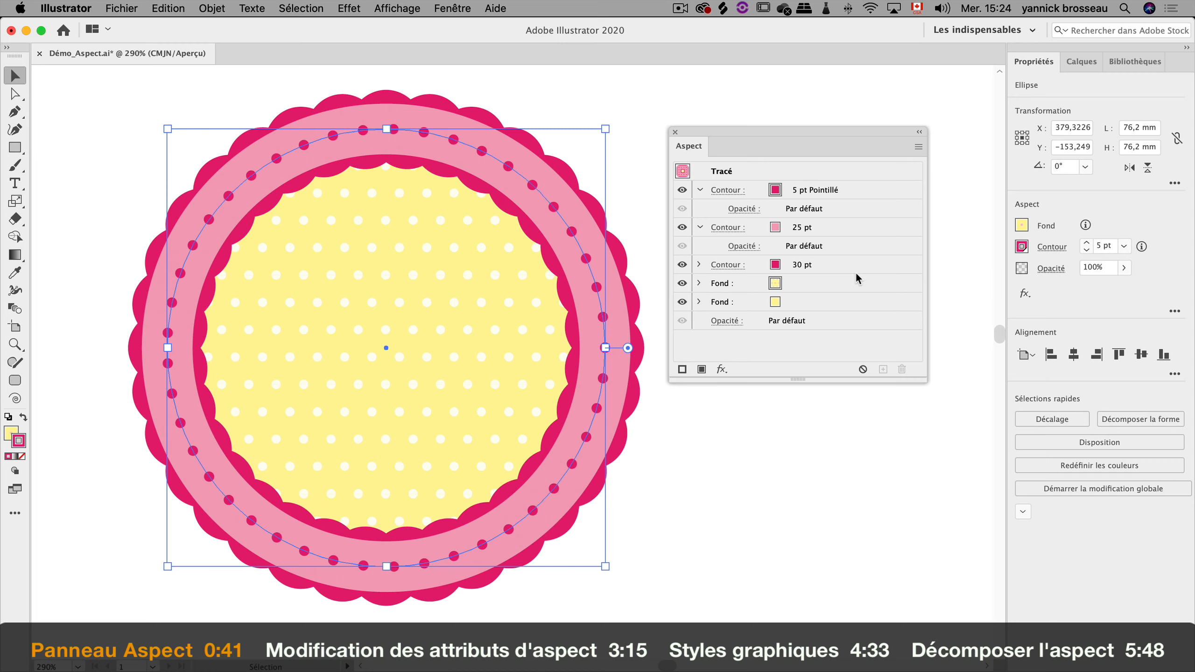
- Try adding an extra stroke and an extra fill to the circle, undoing each addition
click(682, 369)
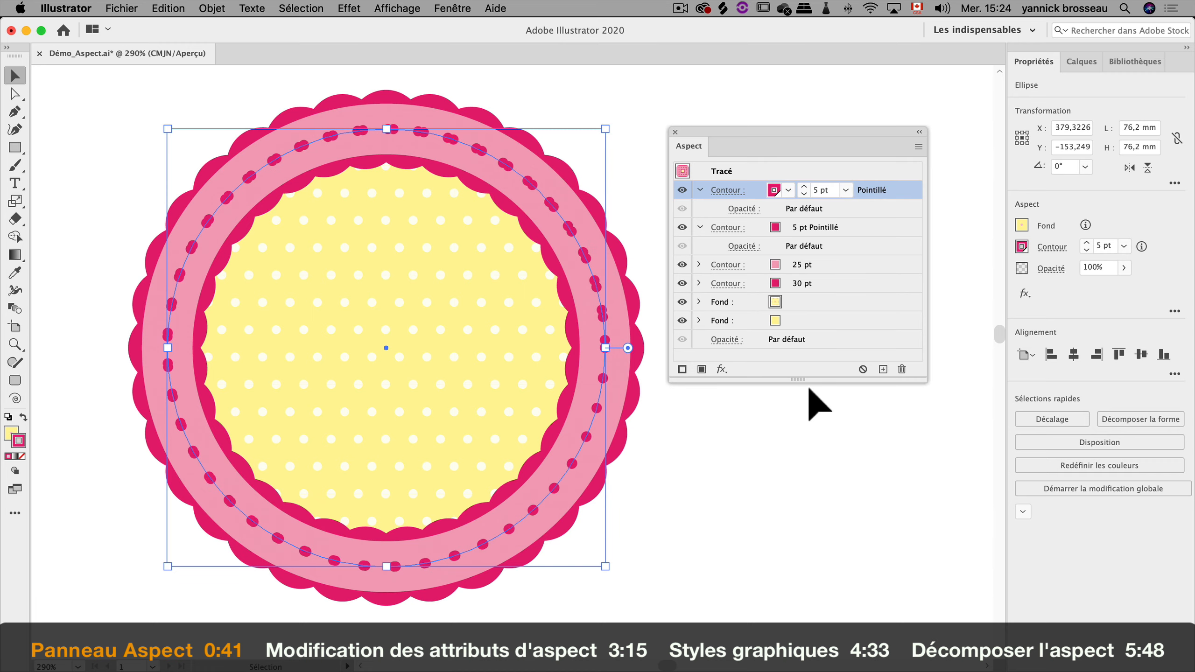
key(super+z)
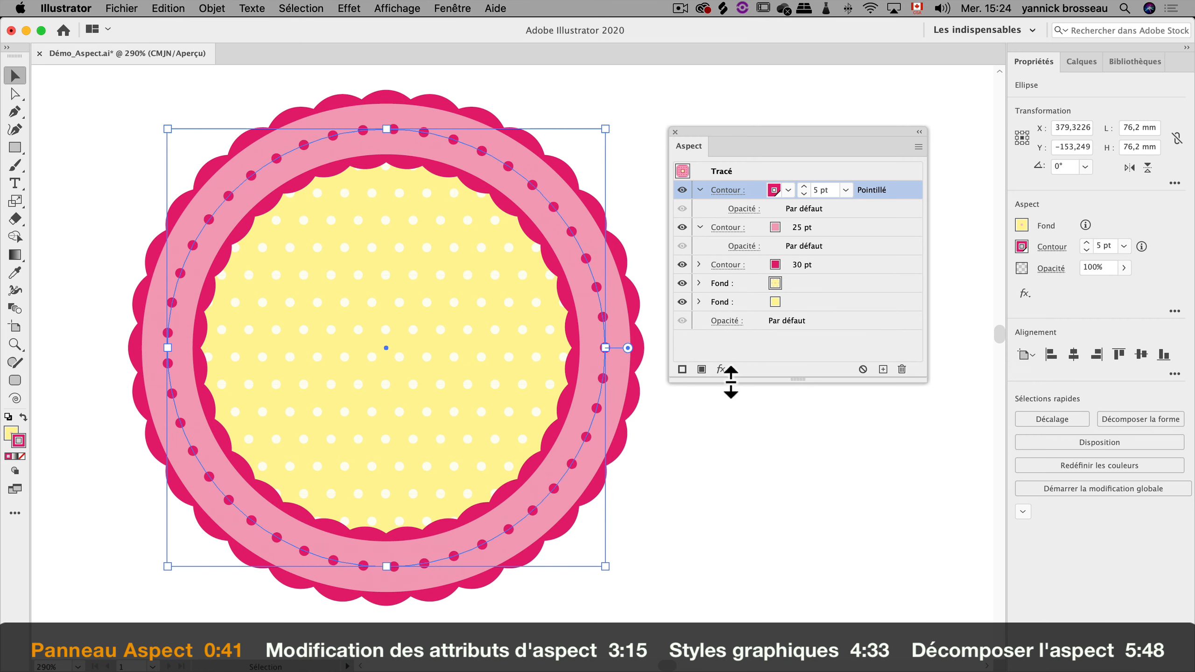
click(700, 370)
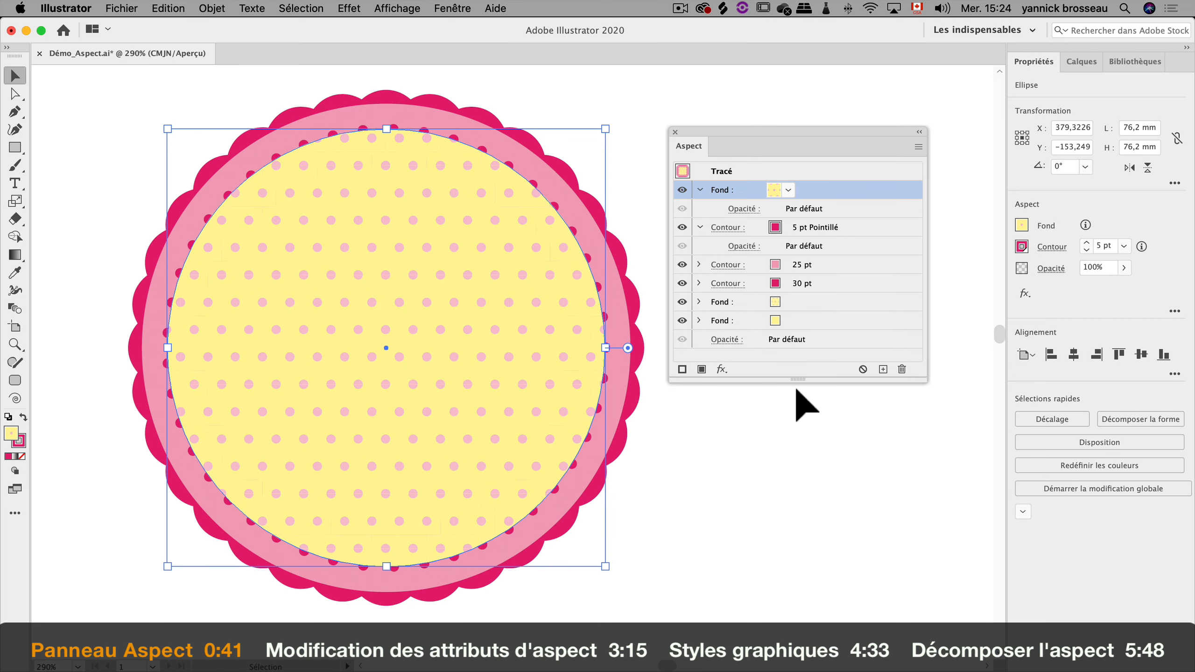
key(super+z)
- Look through the effects that can be added, and try clearing the circle's entire appearance, undoing the clearing
click(722, 370)
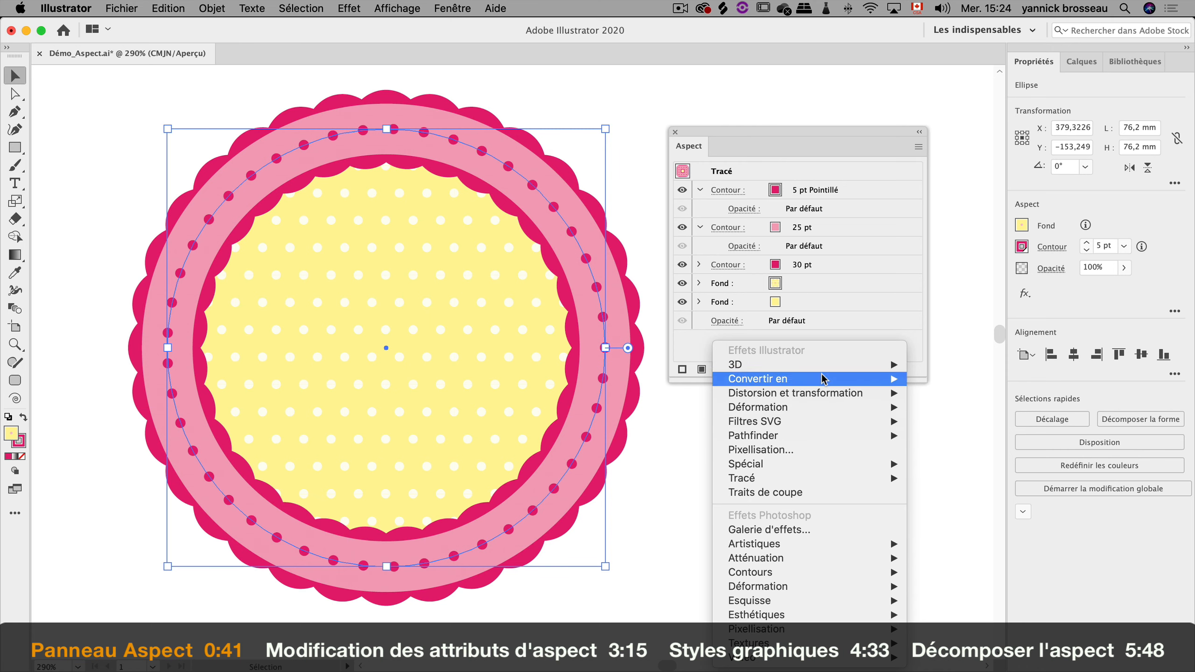
click(859, 333)
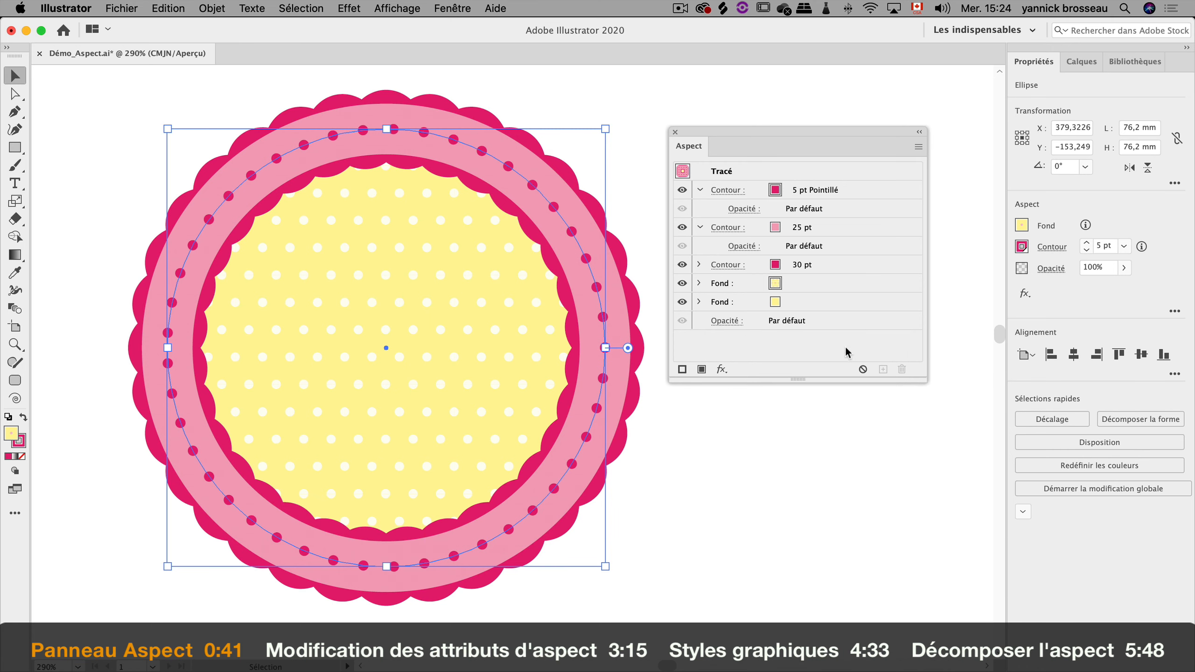
click(861, 370)
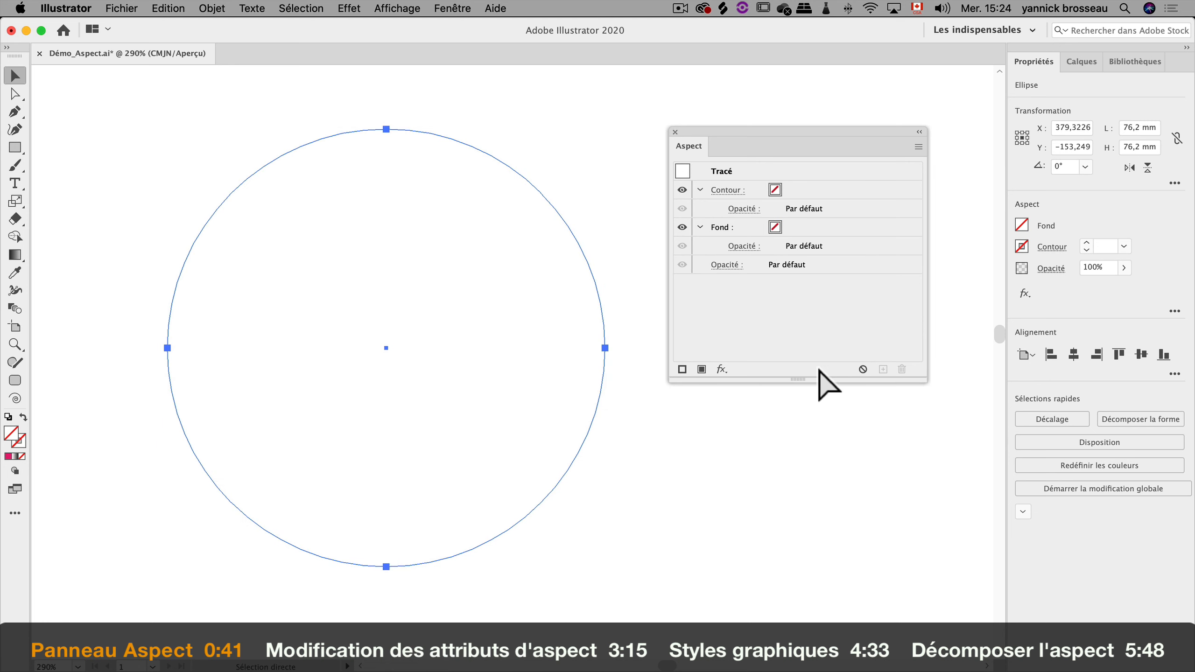
key(super+z)
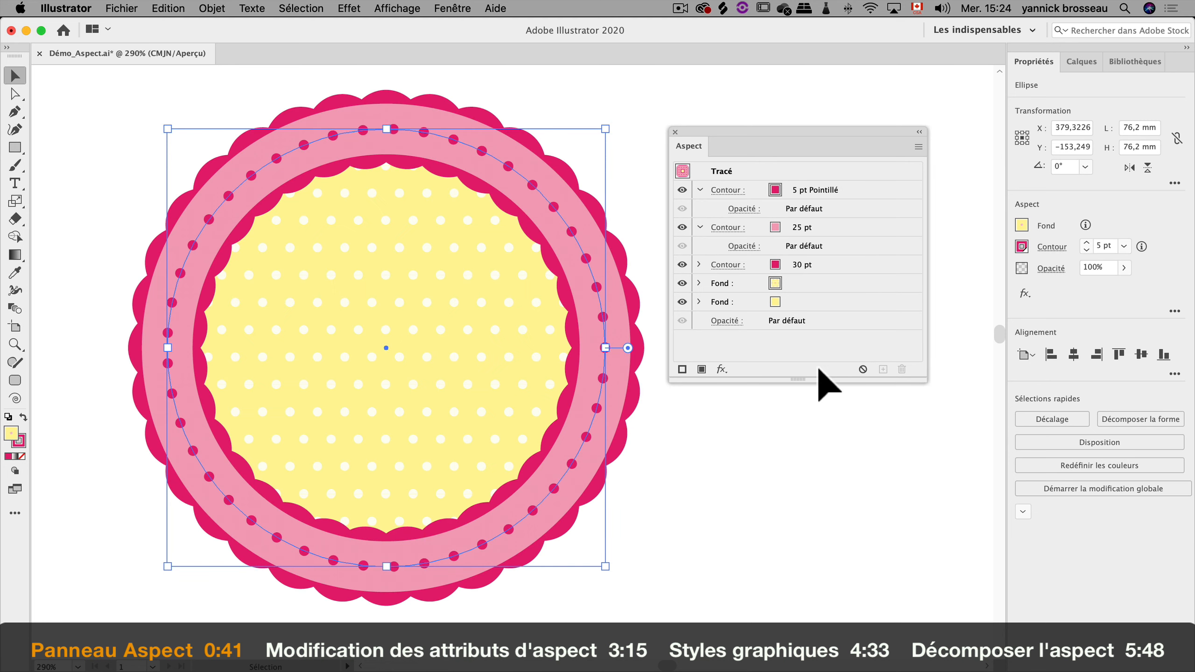
- Try duplicating and deleting the circle's 25 pt pink stroke, undoing each change
click(855, 227)
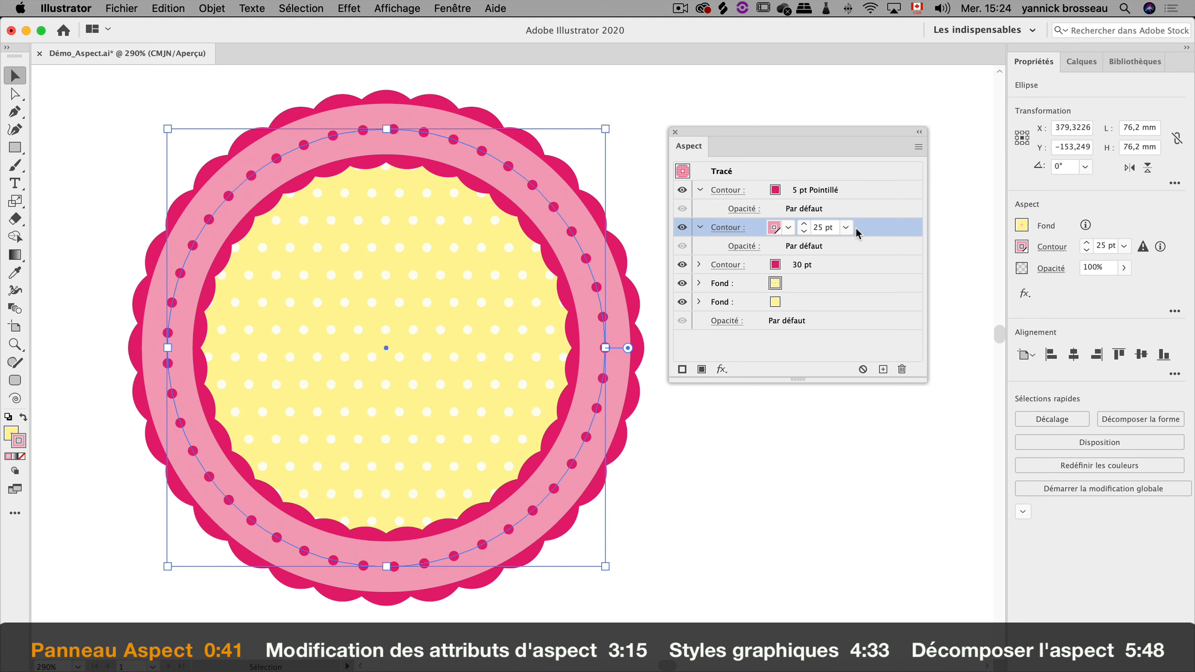
click(882, 370)
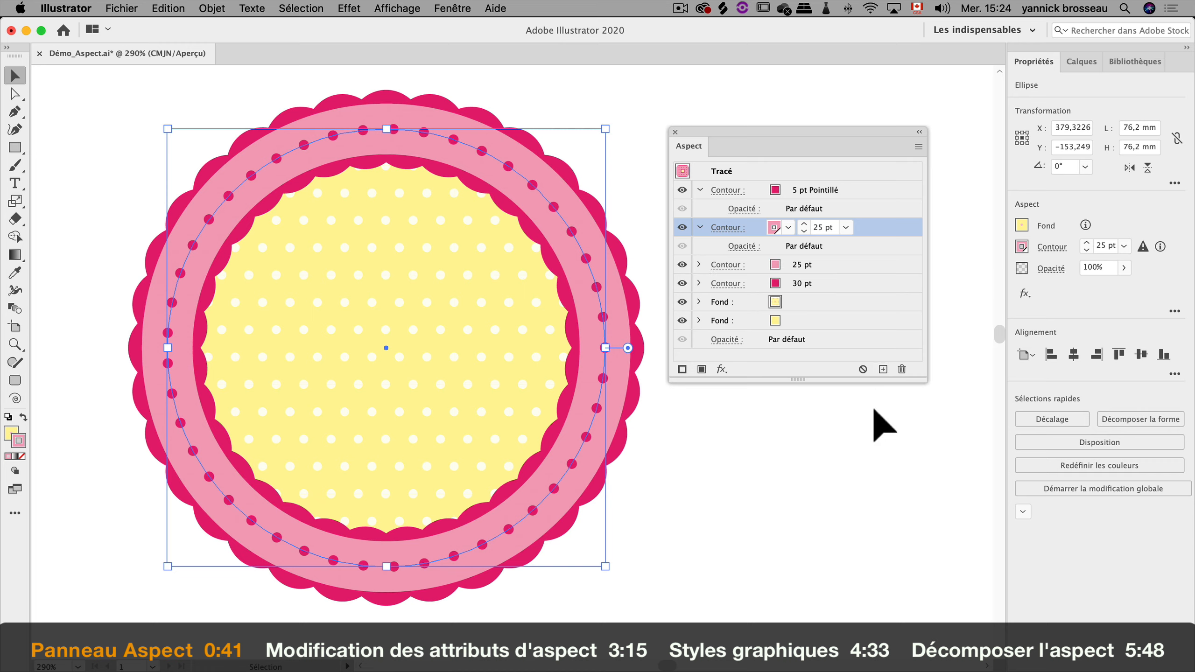
key(super+z)
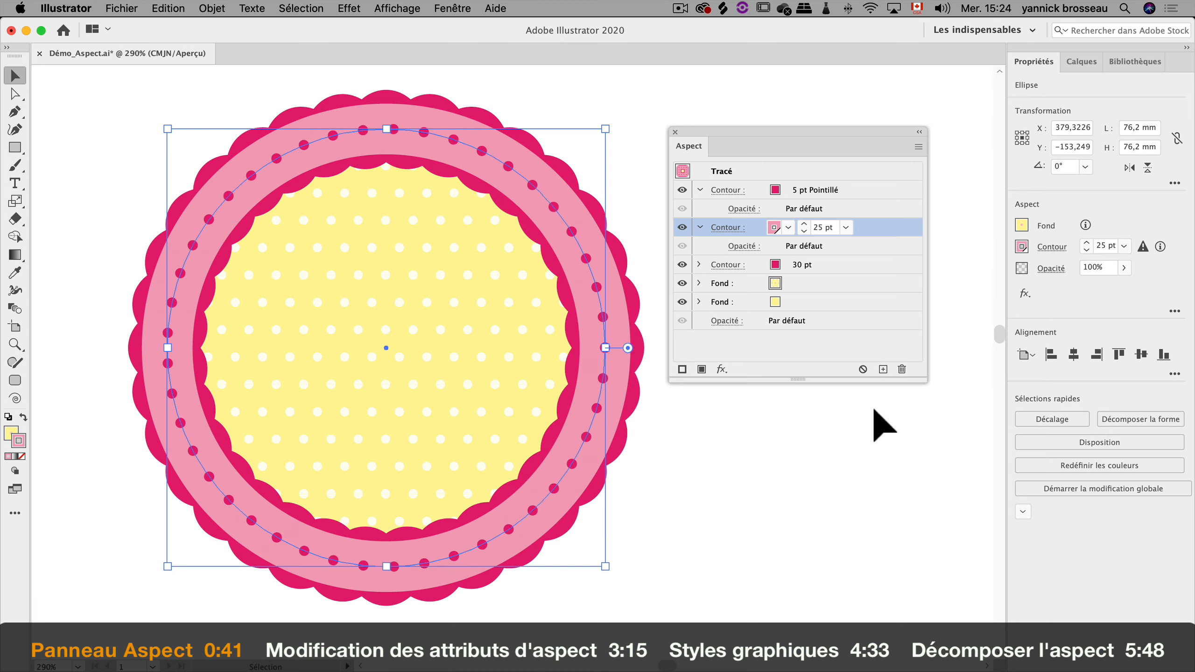
click(901, 372)
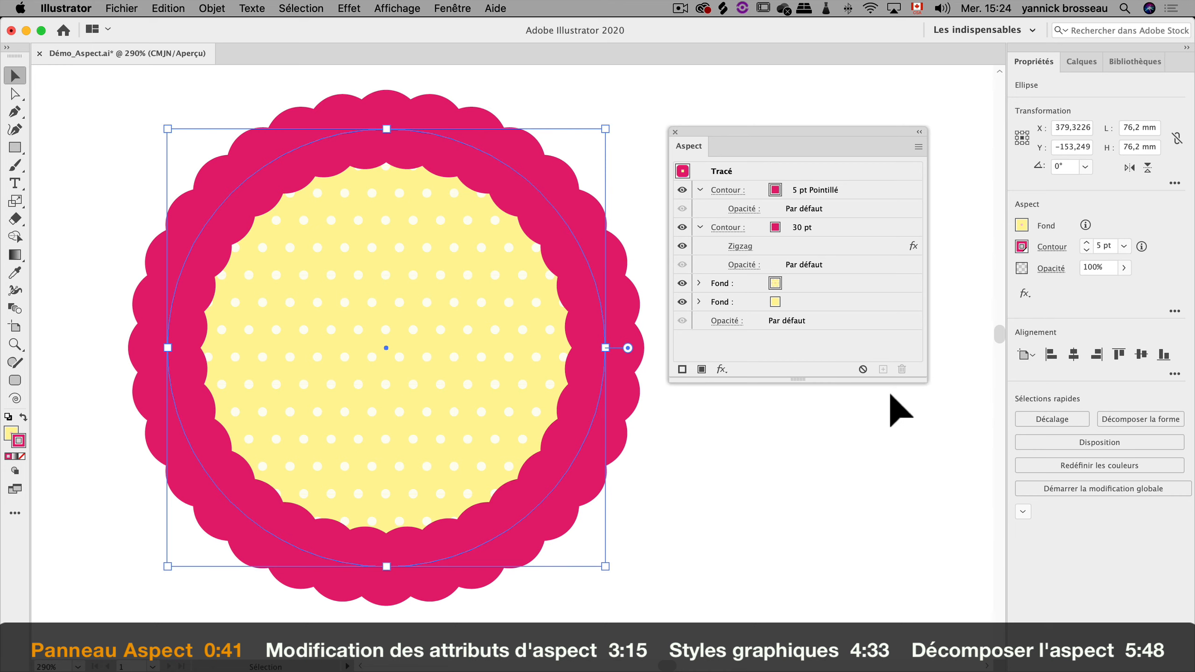
key(super+z)
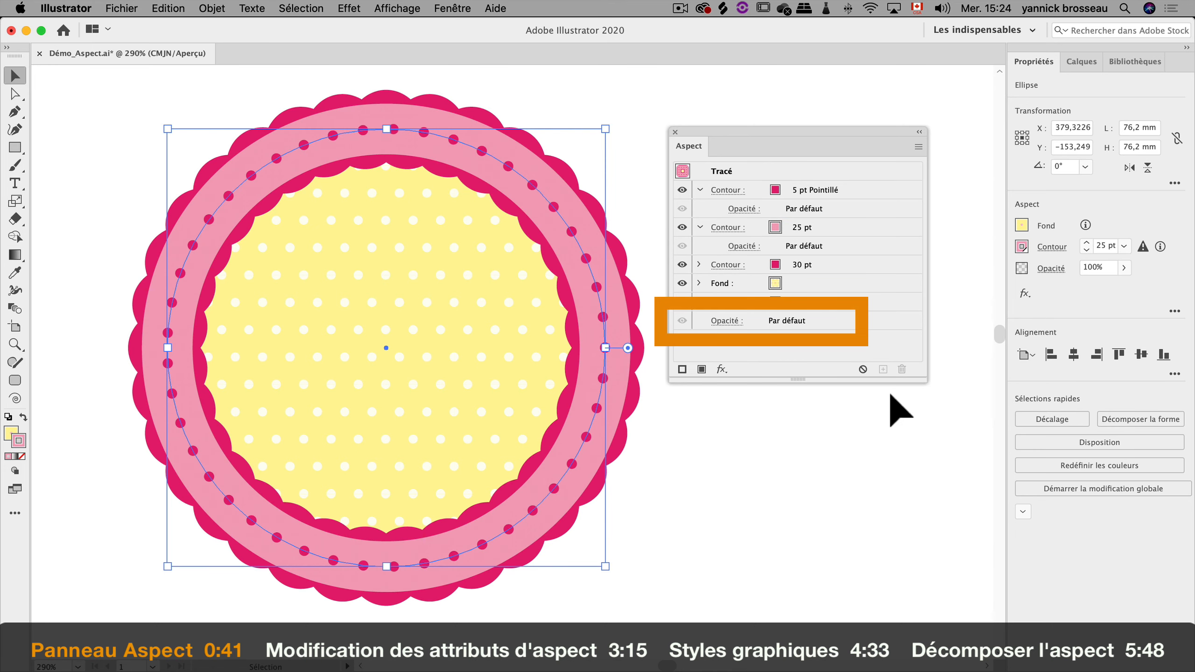
- Examine the opacity settings and blending modes available for the whole circle without changing them
click(726, 321)
click(630, 349)
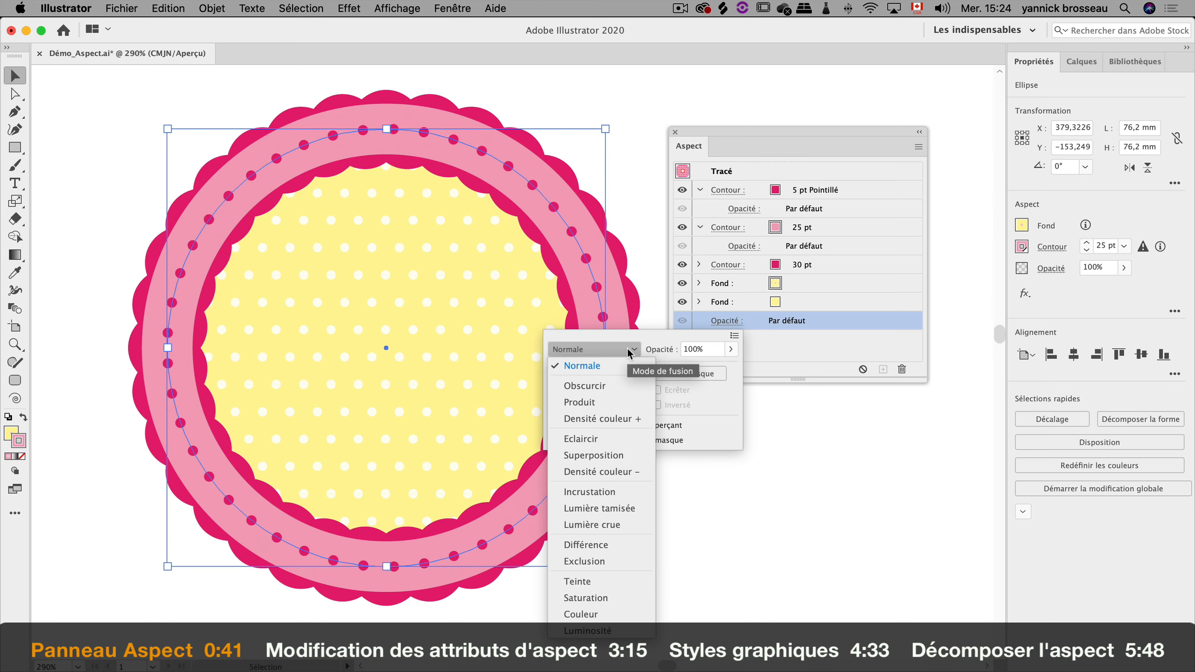
click(629, 350)
click(758, 325)
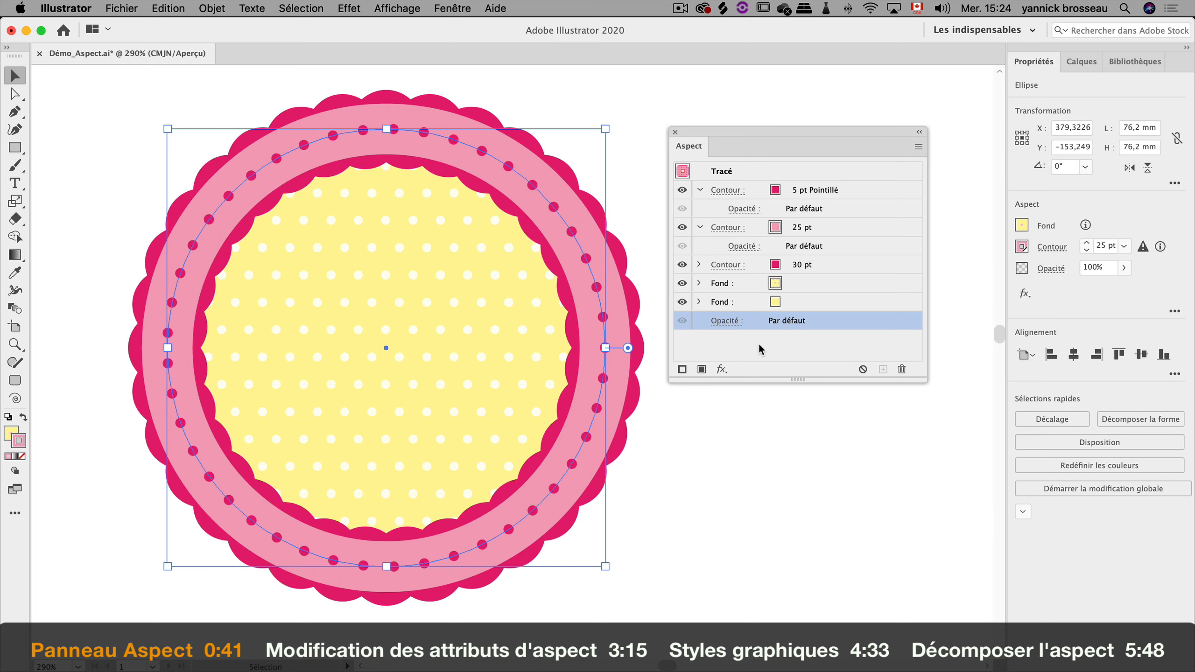
click(758, 345)
- Show the colour swatches available for the circle's 5 pt dotted stroke
click(773, 189)
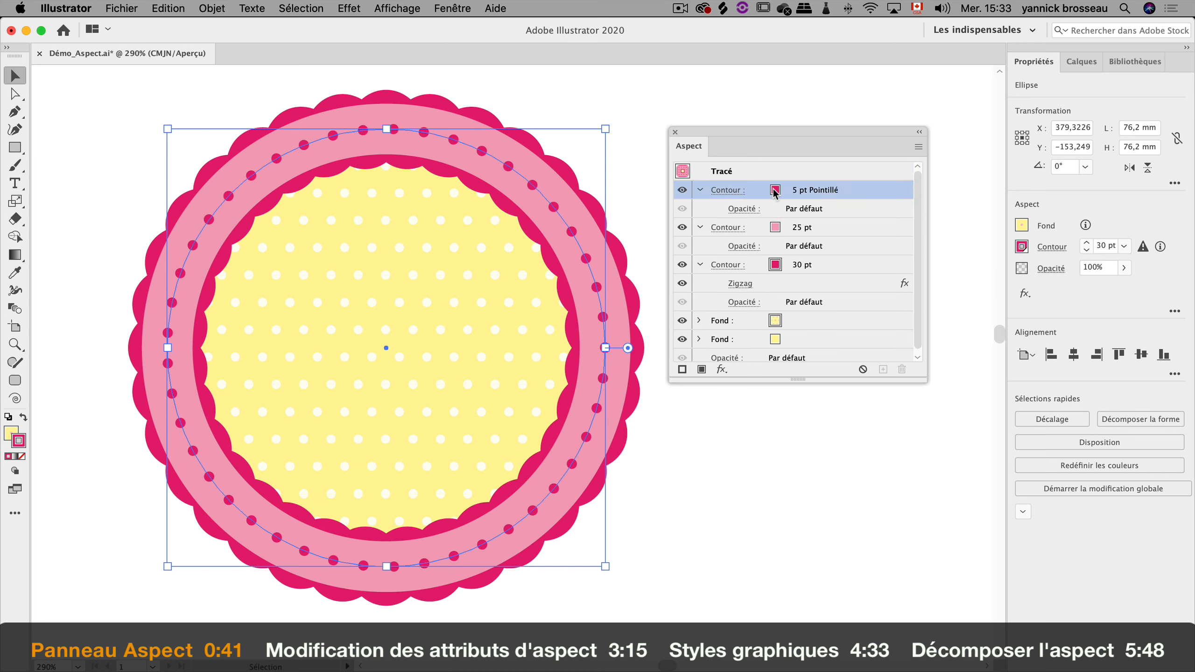
click(773, 191)
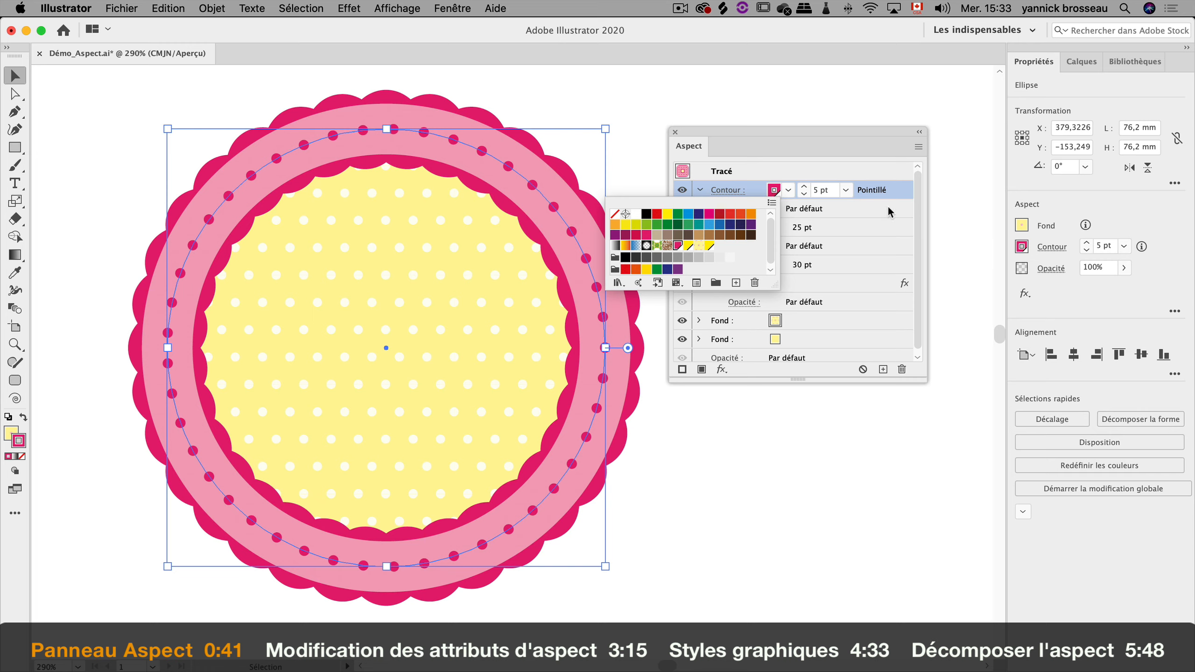
click(889, 190)
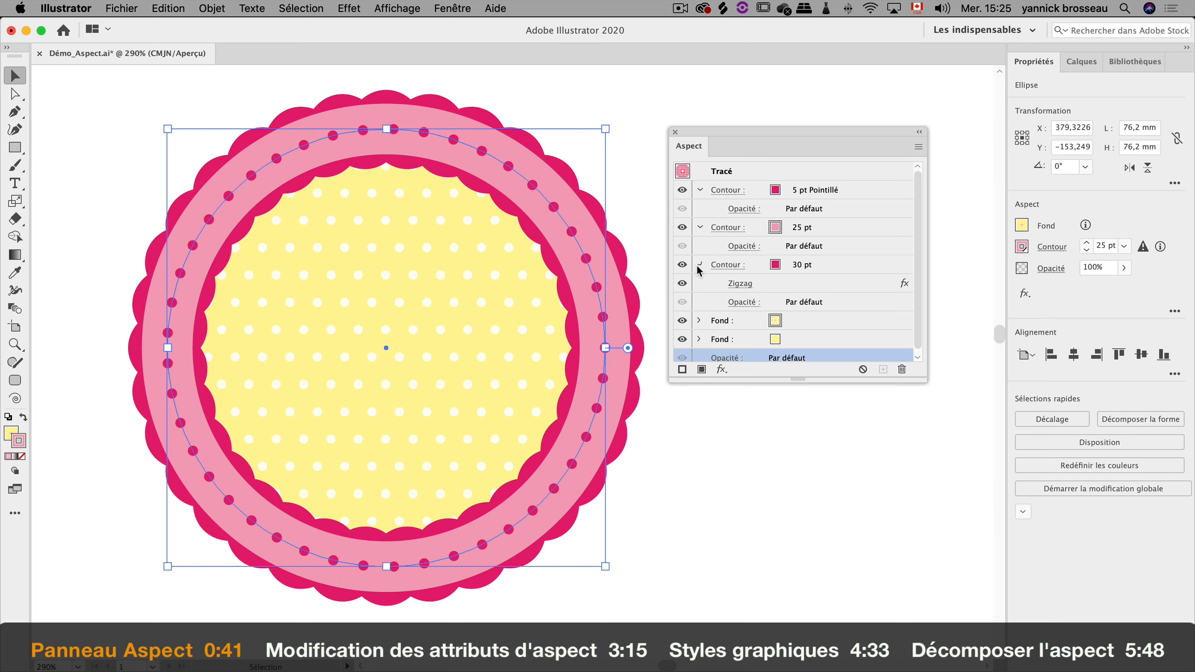
- Review the Zigzag effect settings and the opacity options of the circle's 30 pt stroke, leaving them as they are
click(748, 285)
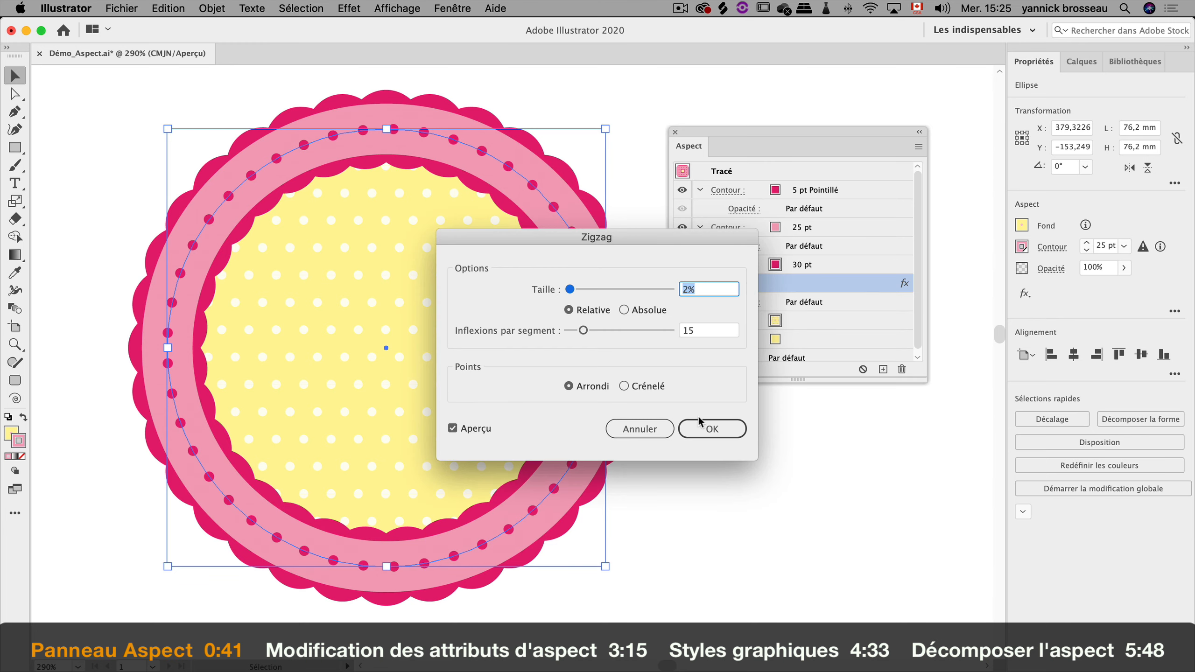
click(649, 428)
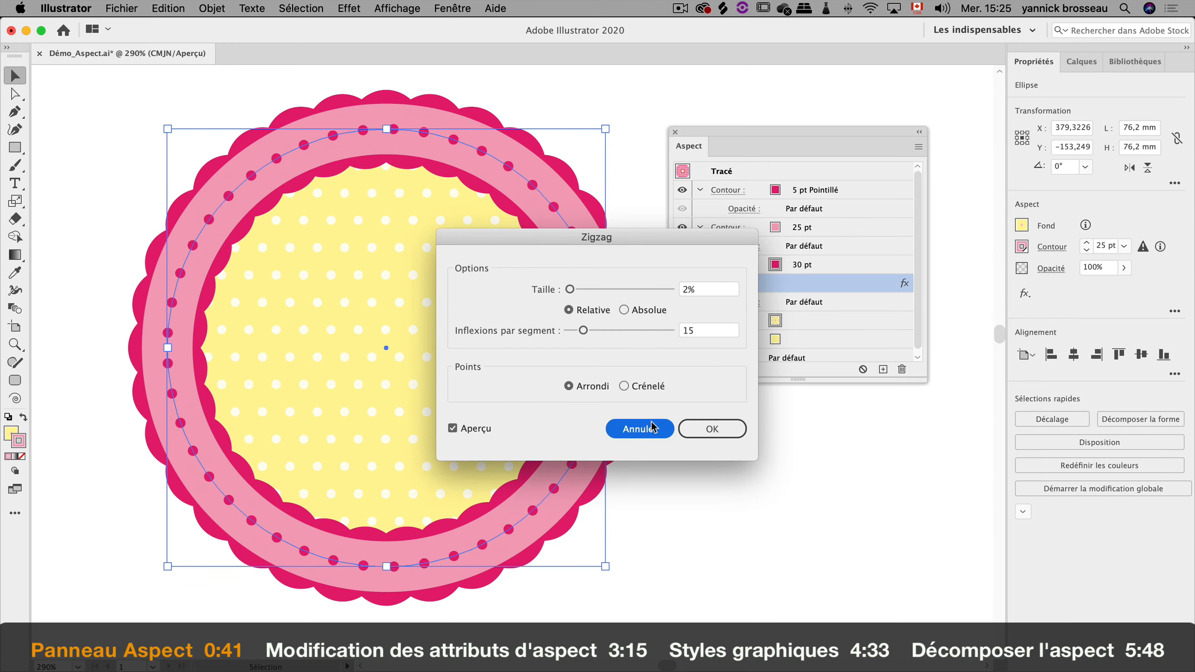
click(742, 301)
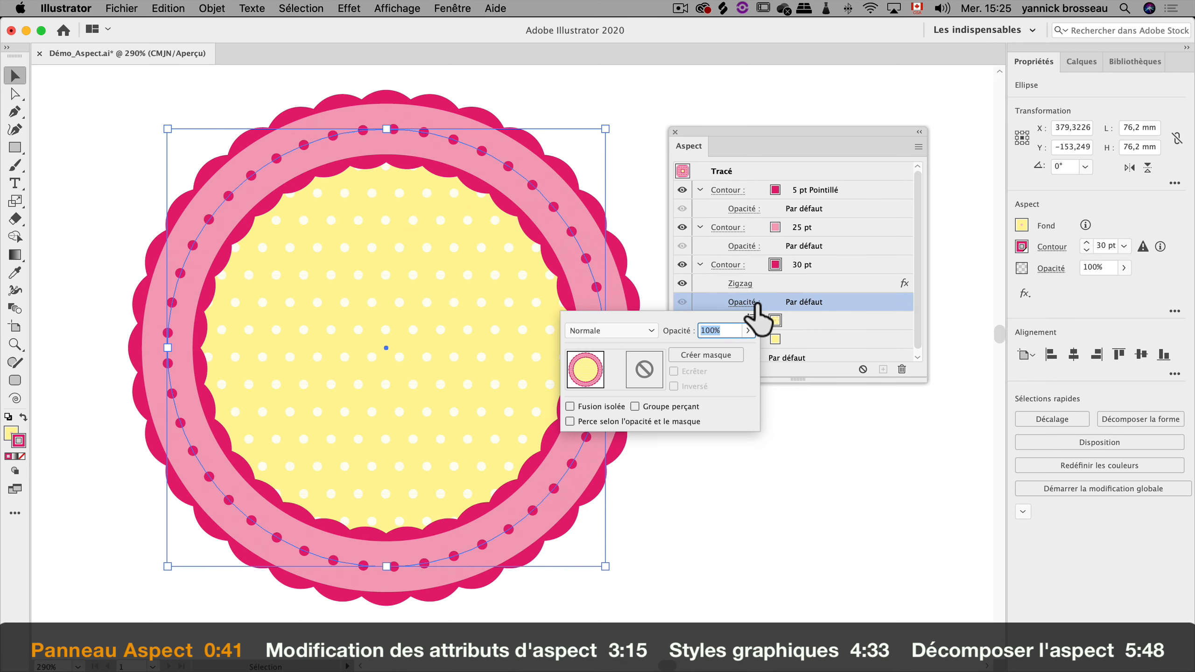
click(755, 304)
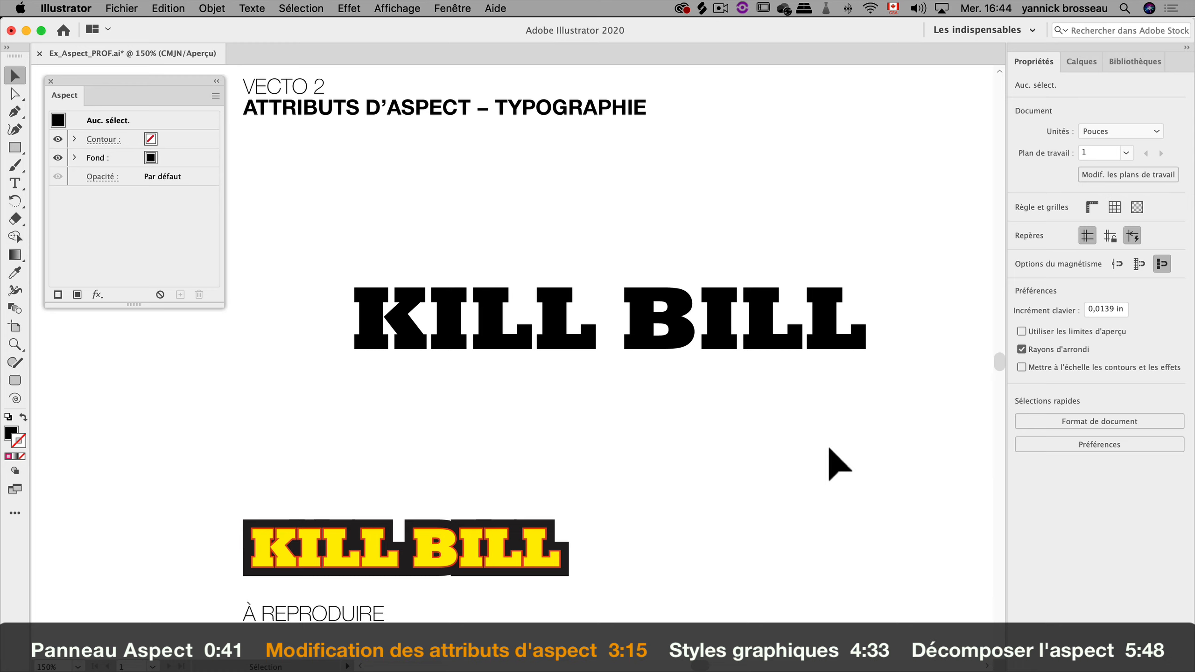
- Select the large black KILL BILL text and add a new stroke attribute to it
click(758, 343)
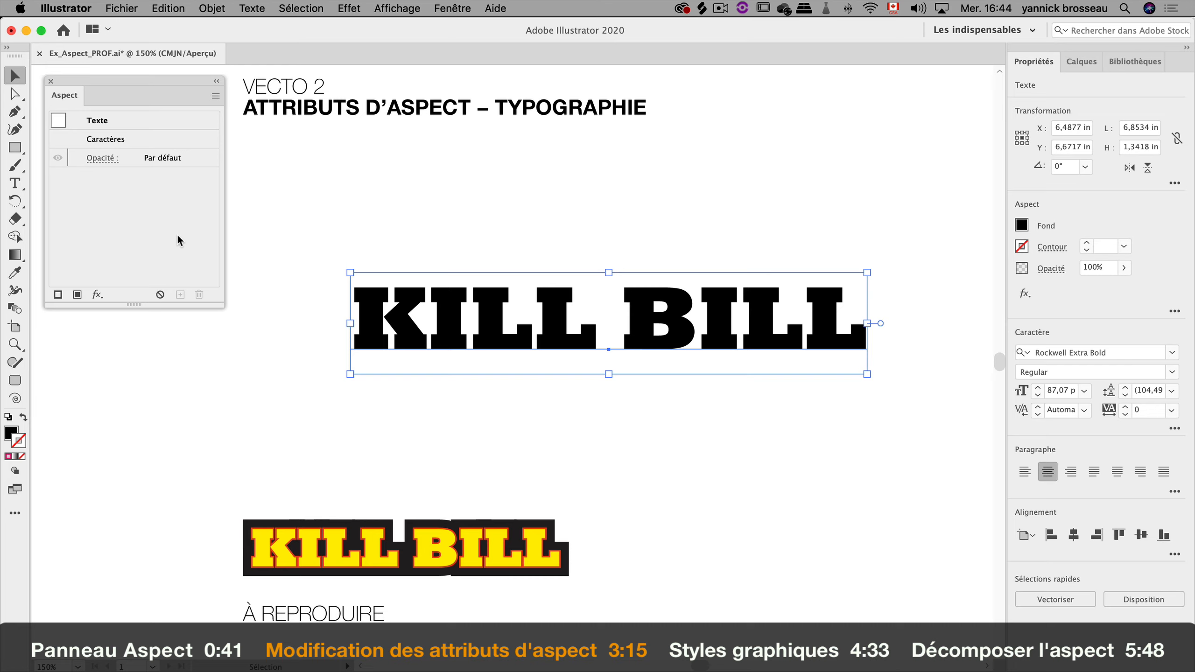
click(58, 294)
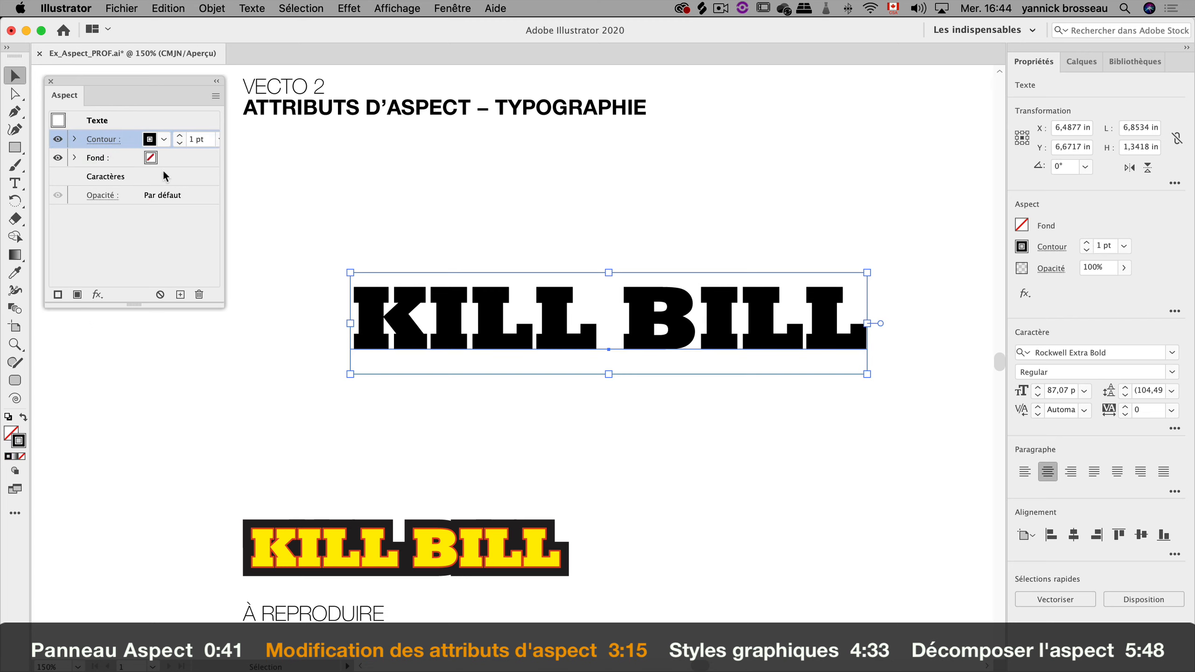
- Fill the large KILL BILL text with the yellow swatch
click(148, 159)
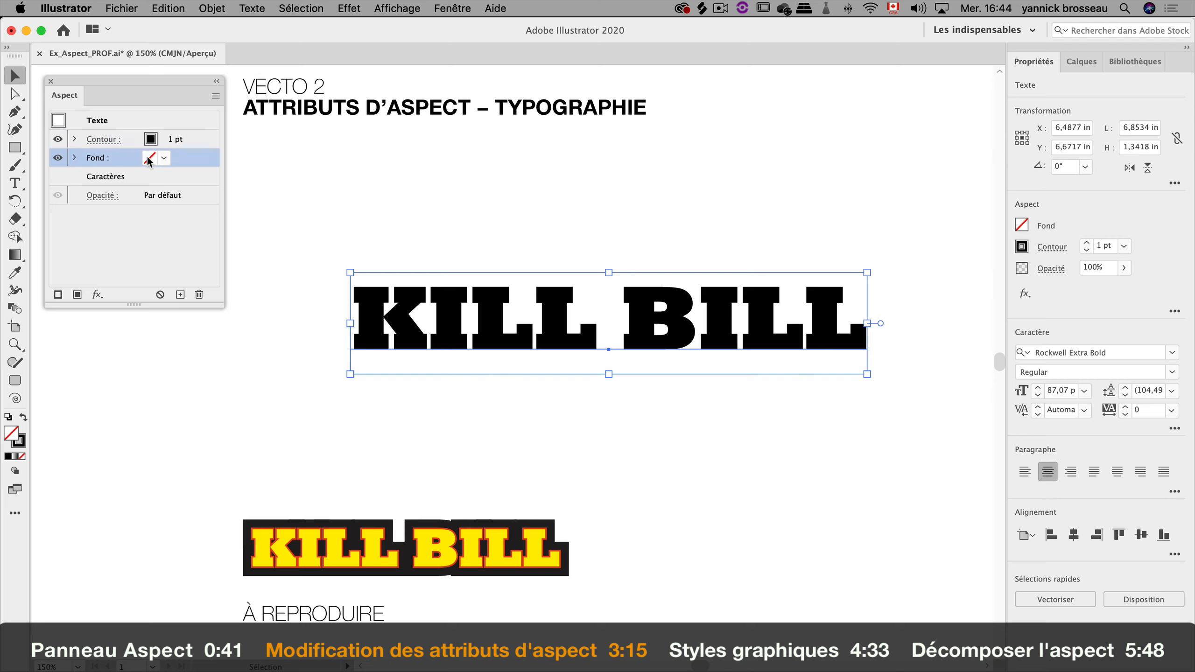
click(164, 159)
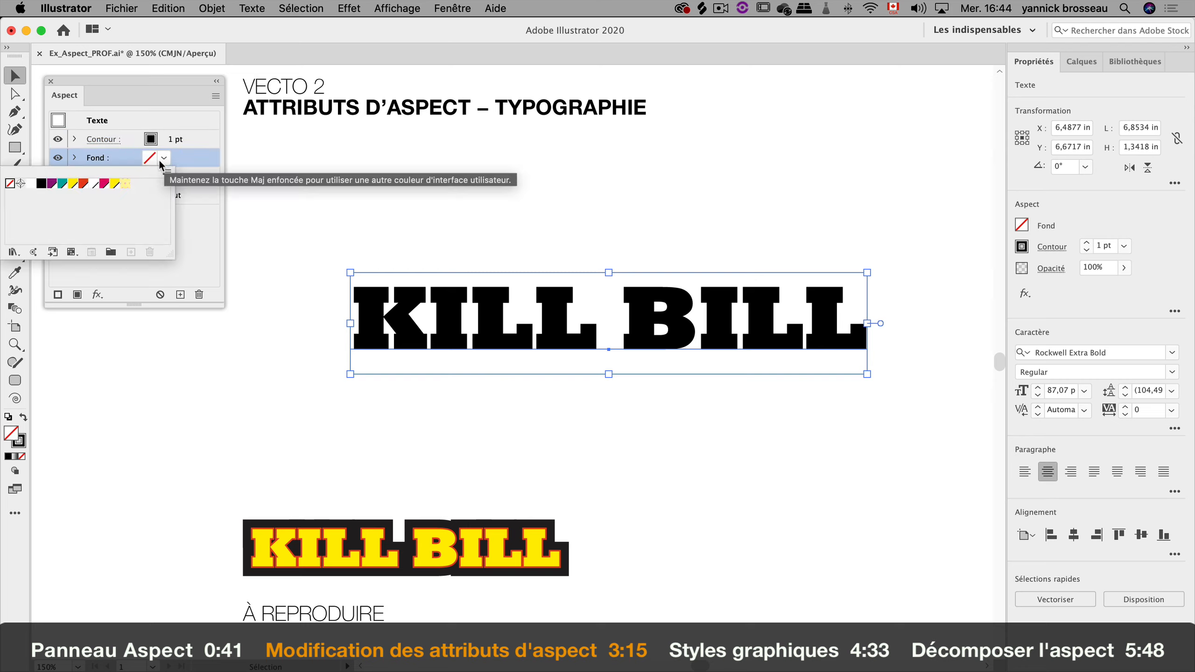
click(73, 184)
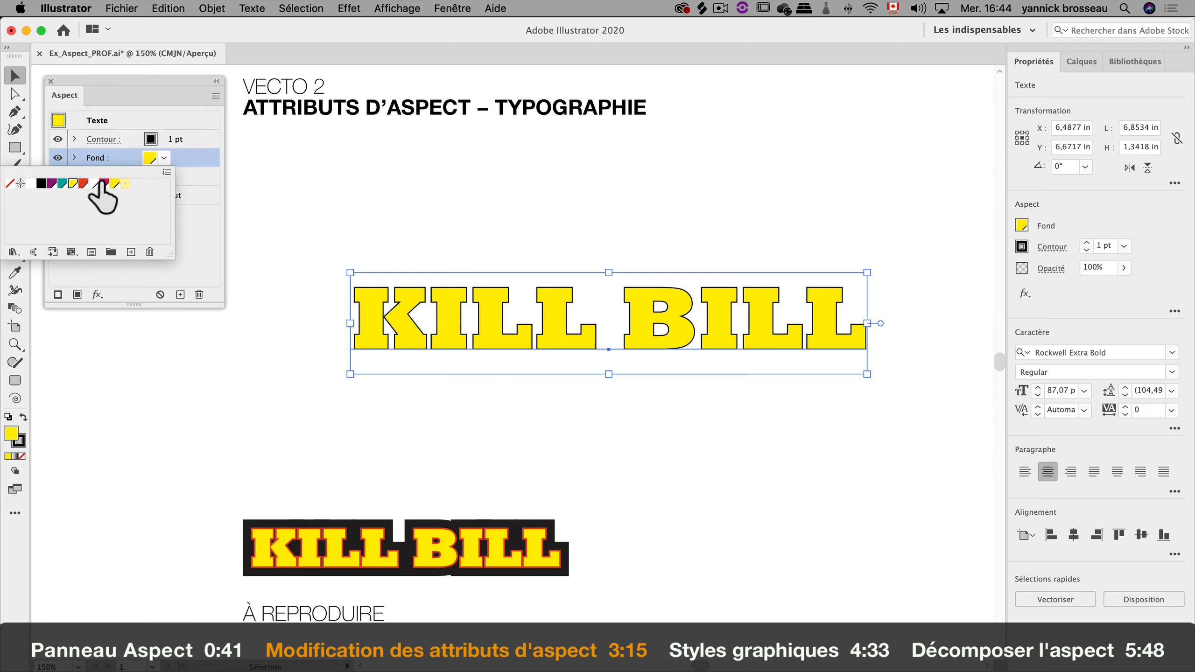
- Increase the weight of the large KILL BILL text's stroke to 6 pt
click(191, 141)
click(150, 140)
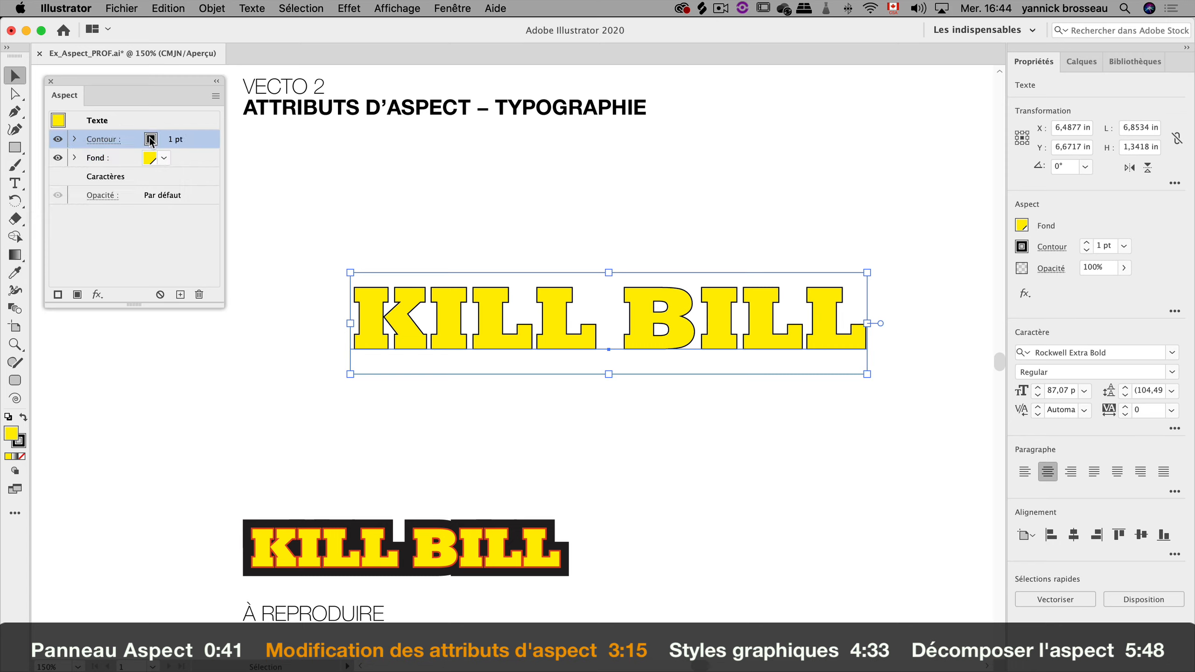
click(179, 135)
click(178, 136)
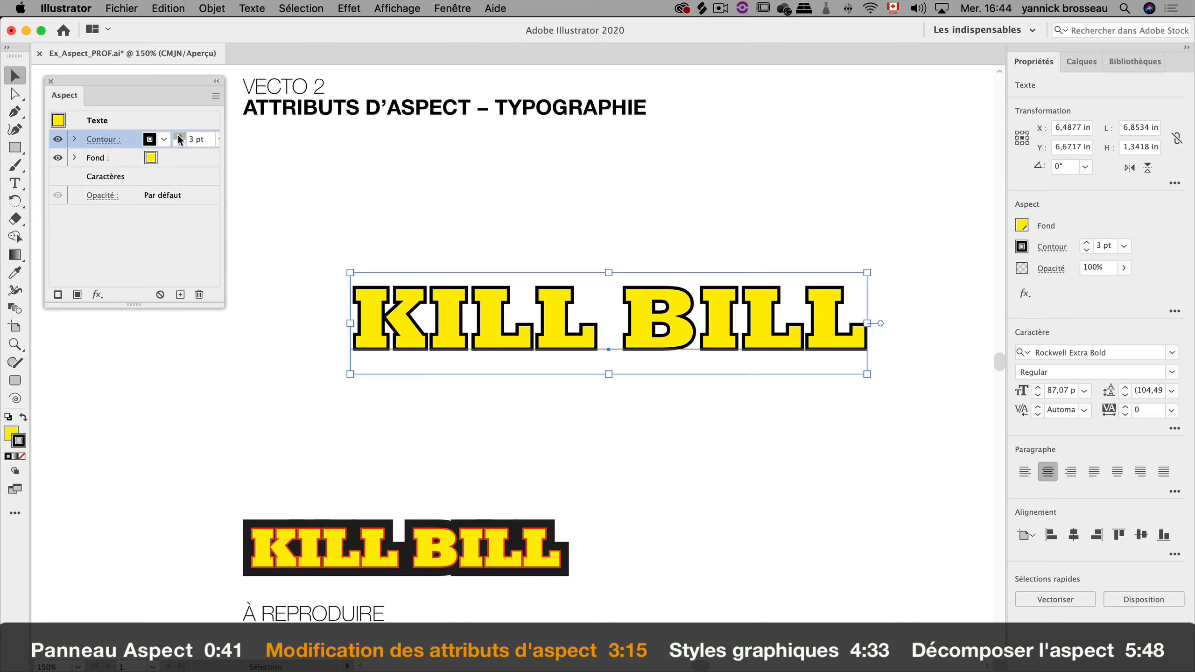
click(179, 136)
click(179, 136)
click(179, 136)
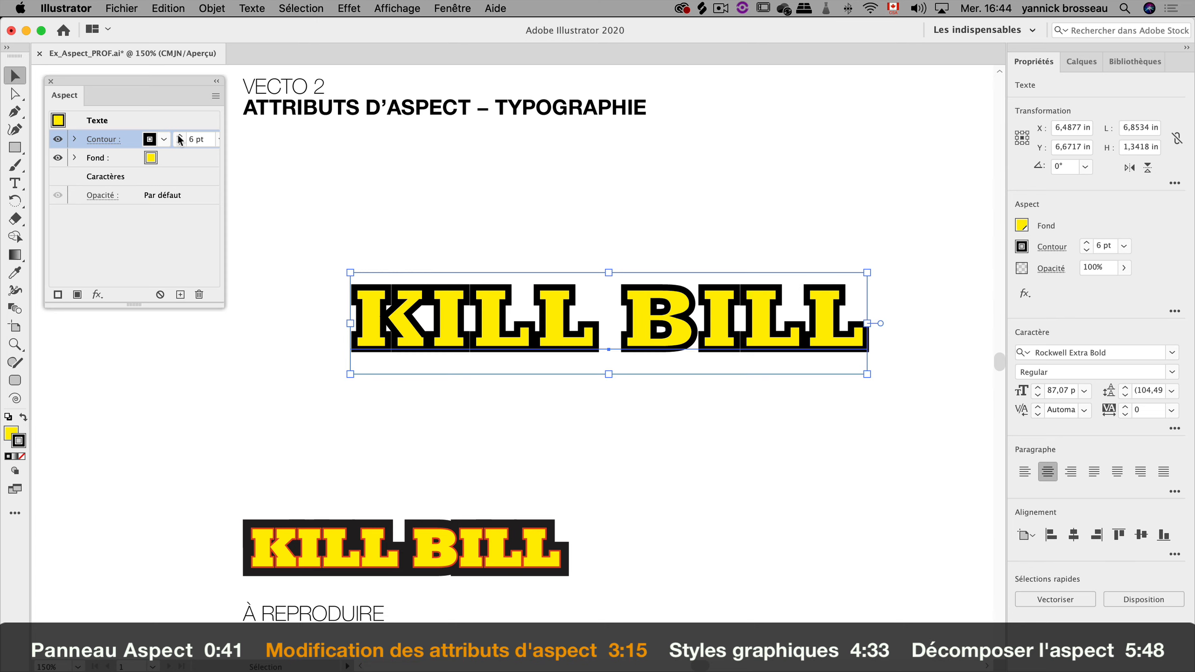
- Colour the text's 6 pt stroke red-orange and move it below the yellow fill in the appearance stack
click(150, 140)
click(139, 169)
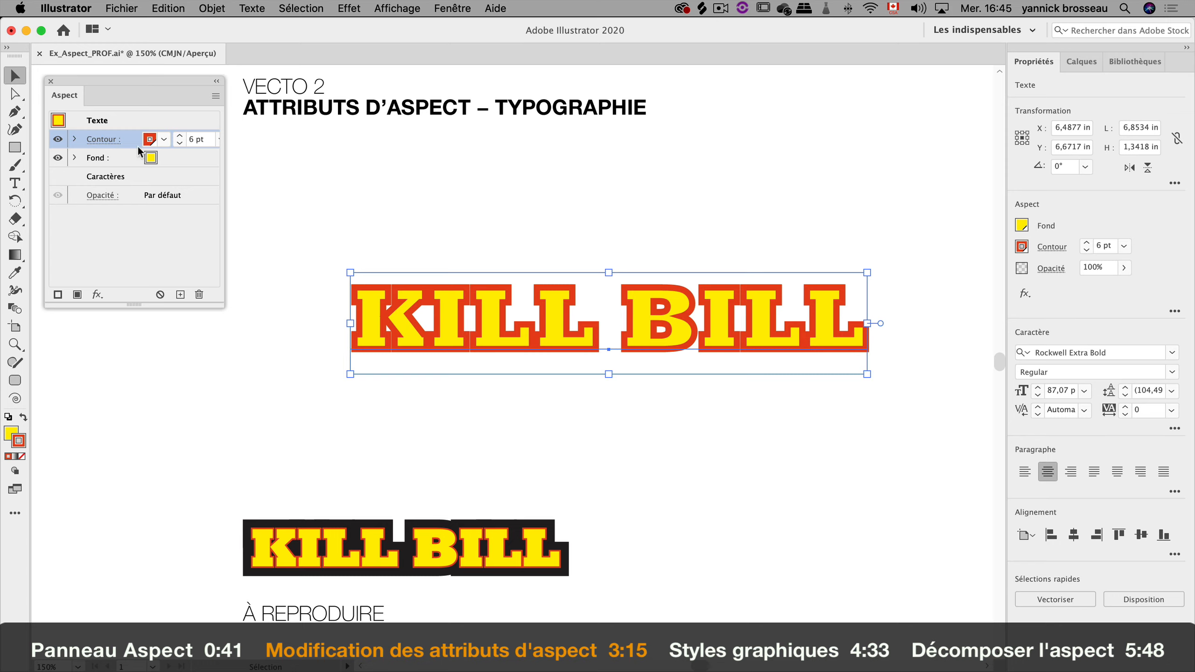
drag(129, 136, 127, 155)
drag(126, 168, 127, 166)
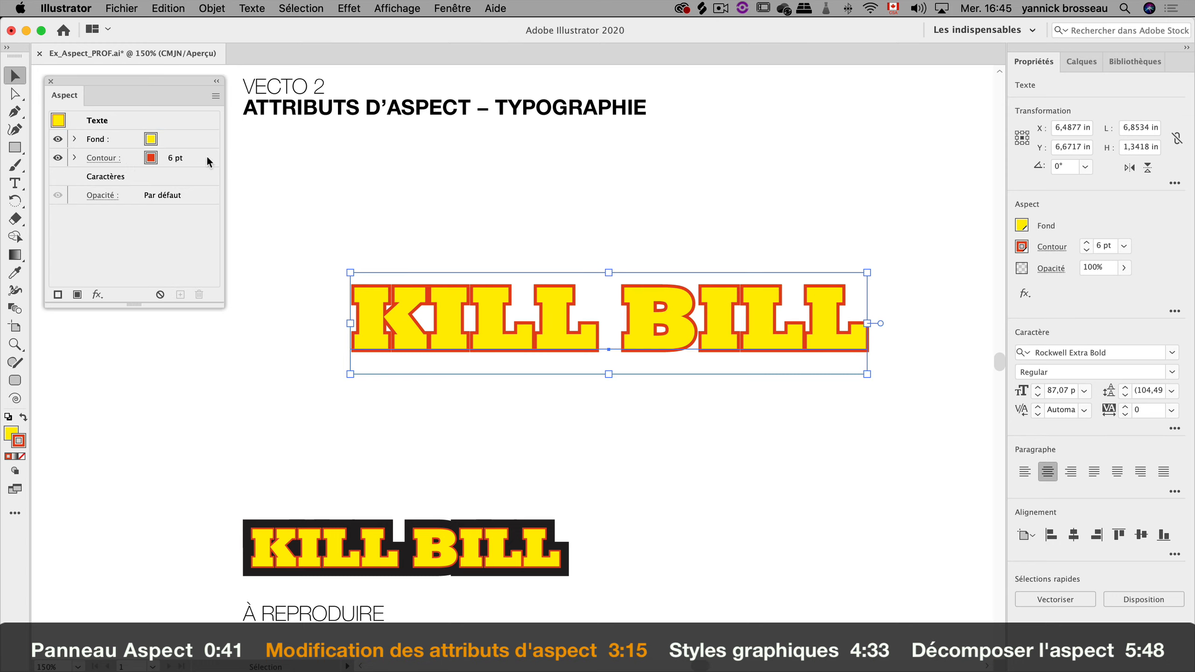